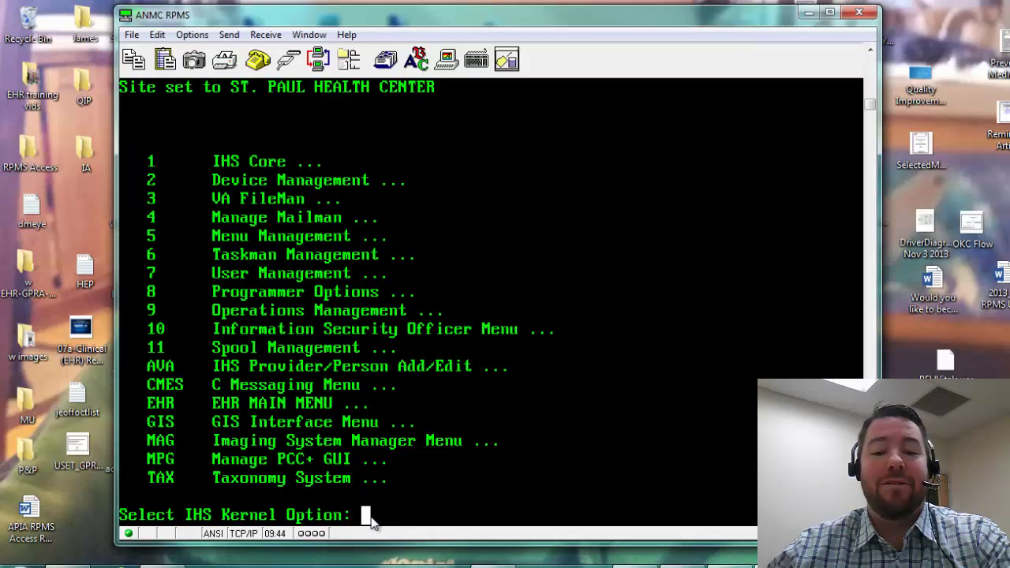
# Step: Go through ^UDS, UD12 and REP to reach the UDS 2012 Reports menu
pyautogui.click(369, 519)
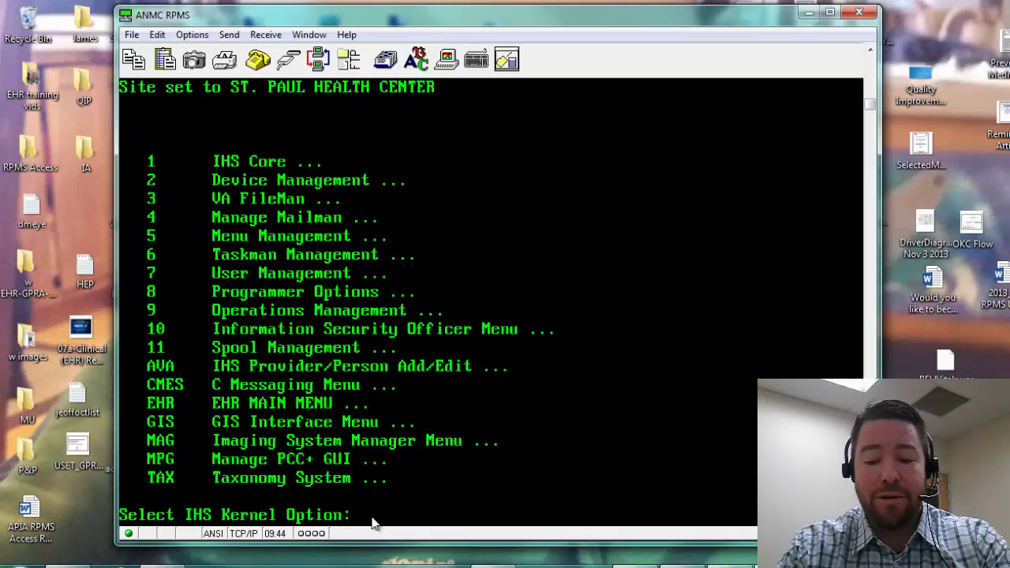
pyautogui.write('^uds')
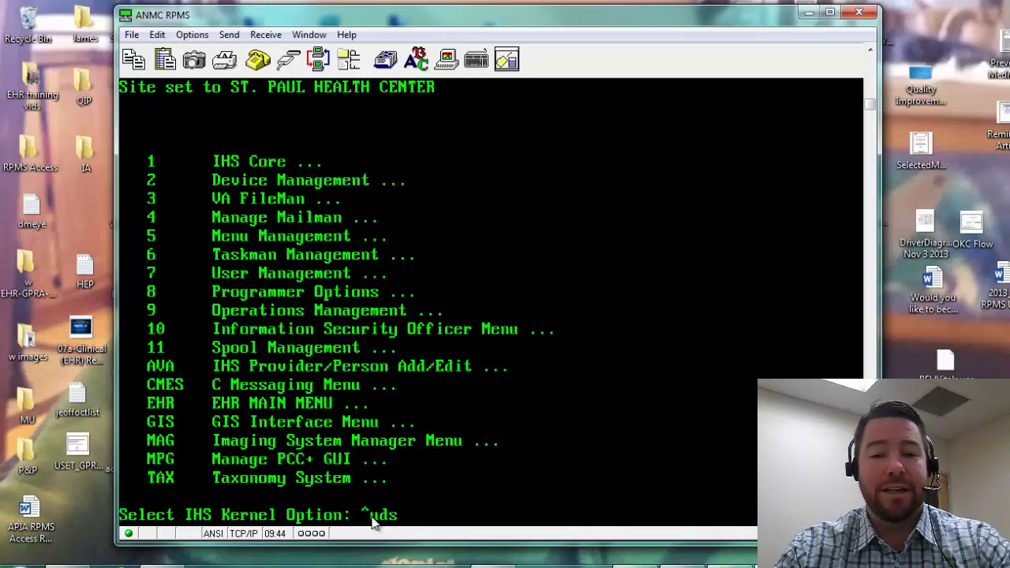
pyautogui.press('Return')
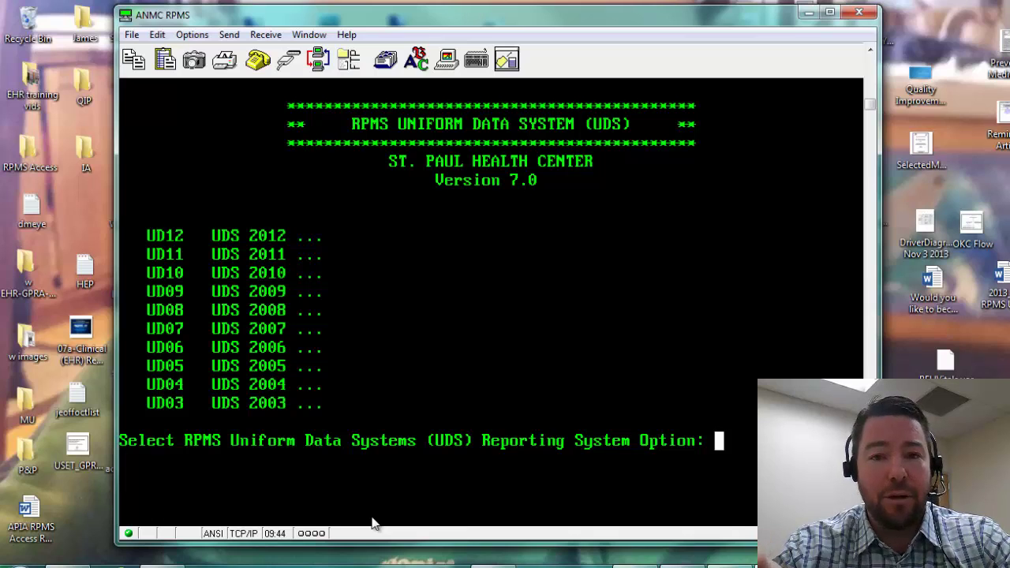
pyautogui.write('ud12')
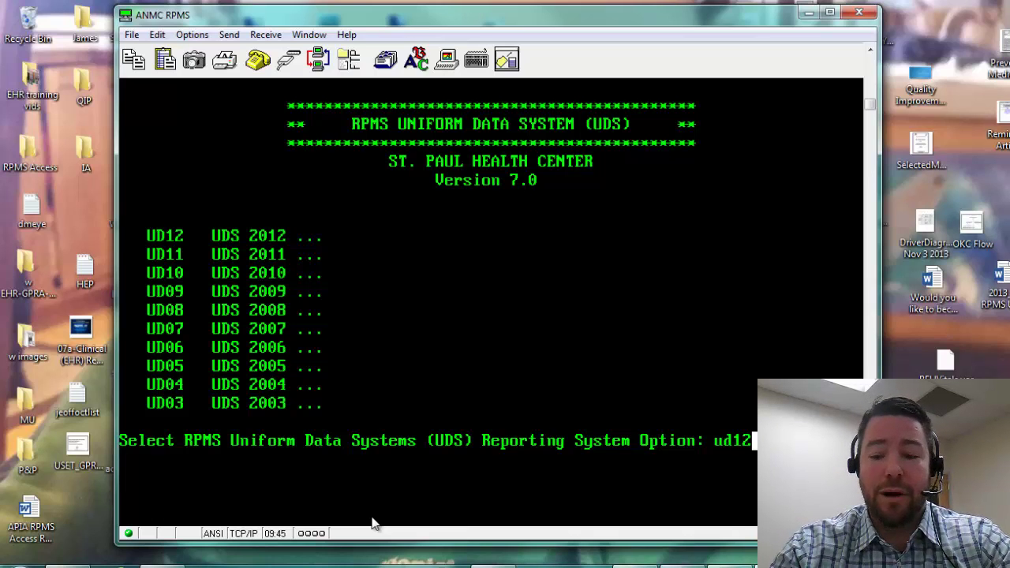
pyautogui.press('Return')
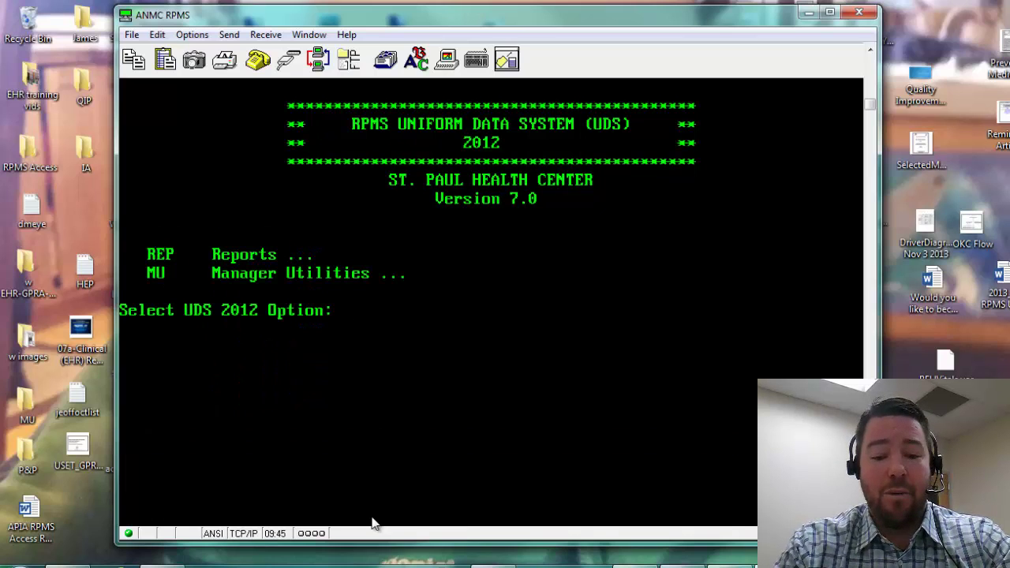
pyautogui.write('rp')
pyautogui.press('BackSpace')
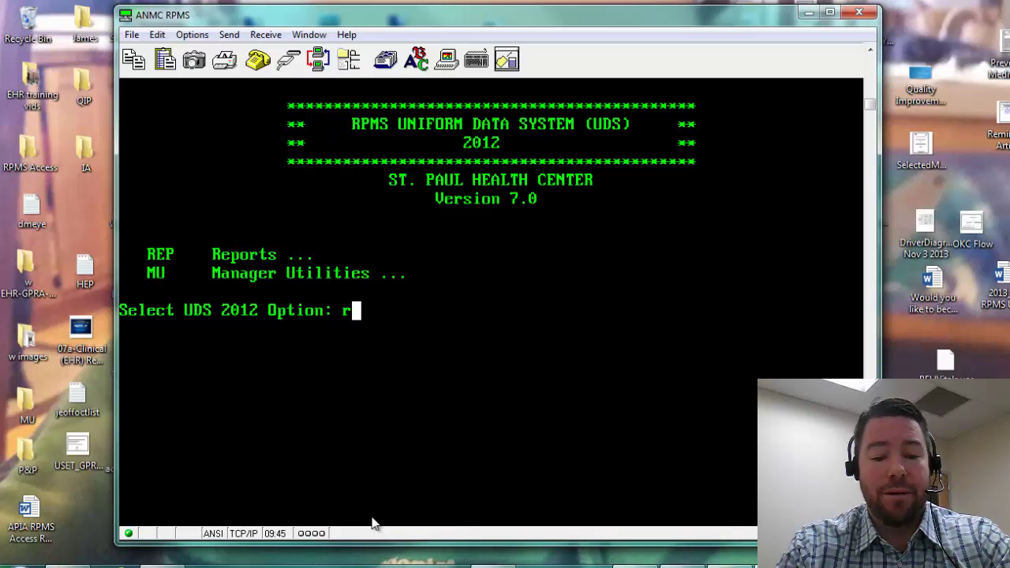
pyautogui.write('ep')
pyautogui.press('Return')
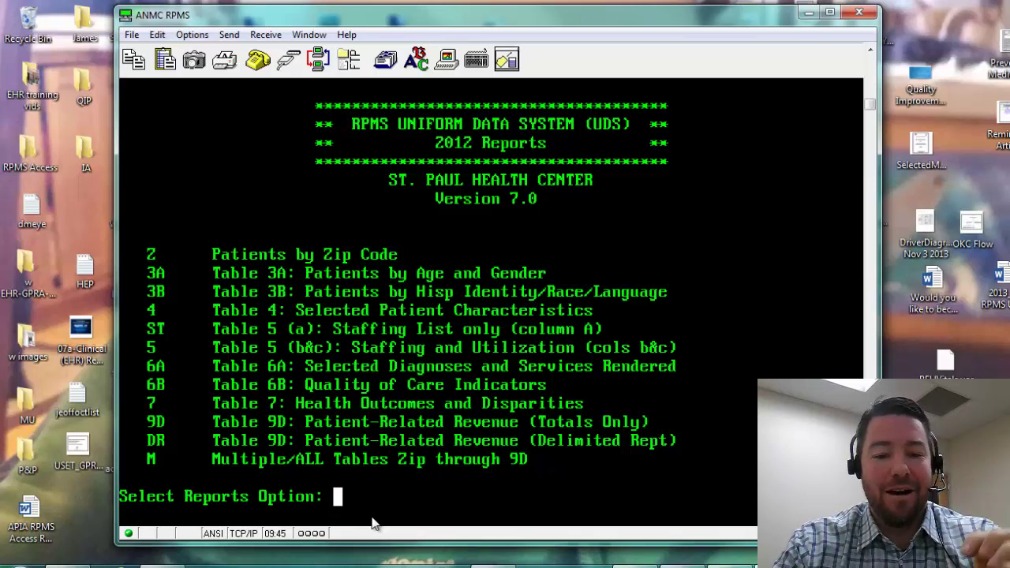
# Step: Choose the Multiple/ALL Tables report (M) and include all tables with option 12
pyautogui.write('m')
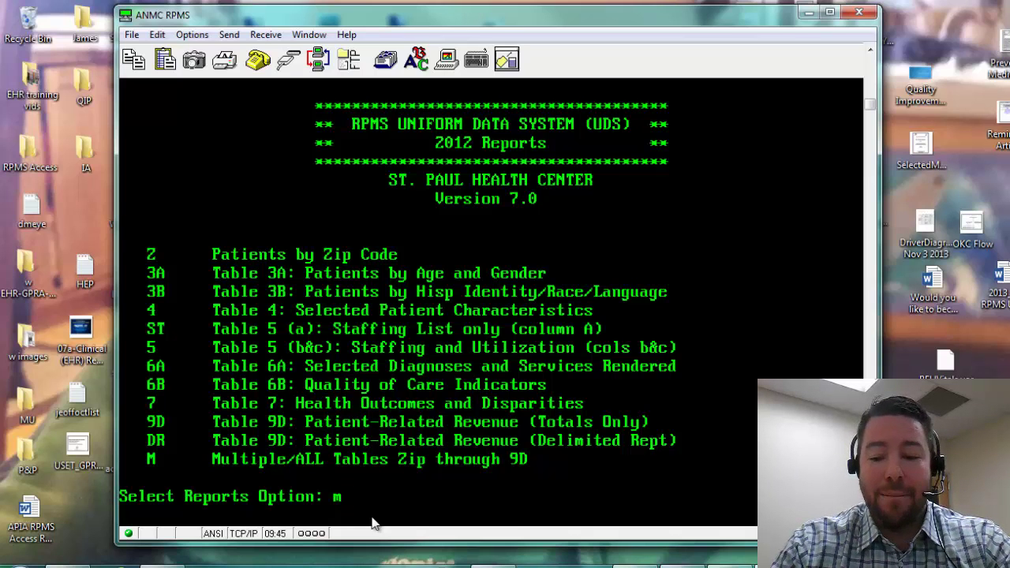
pyautogui.press('Return')
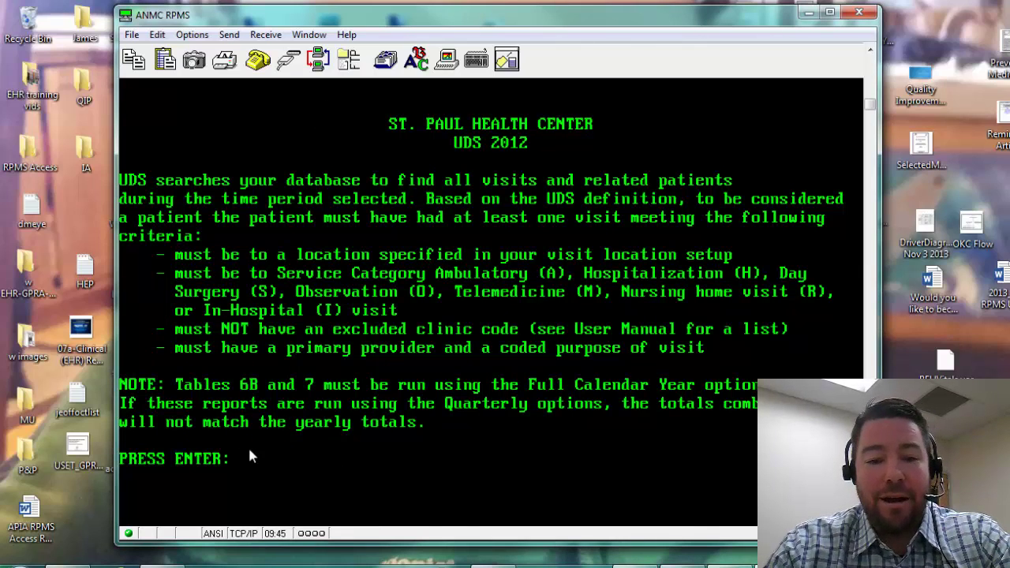
pyautogui.press('Return')
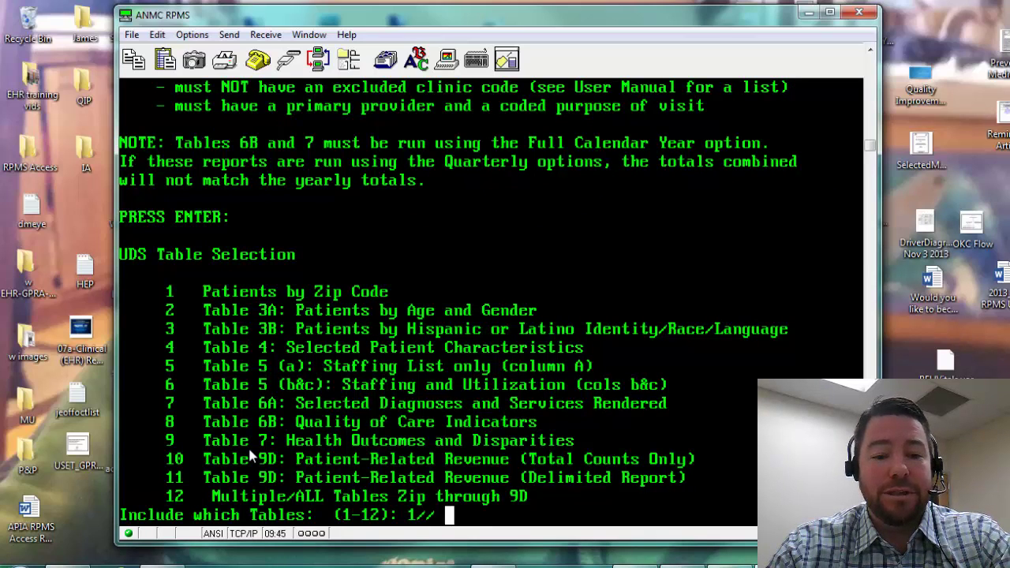
pyautogui.write('12')
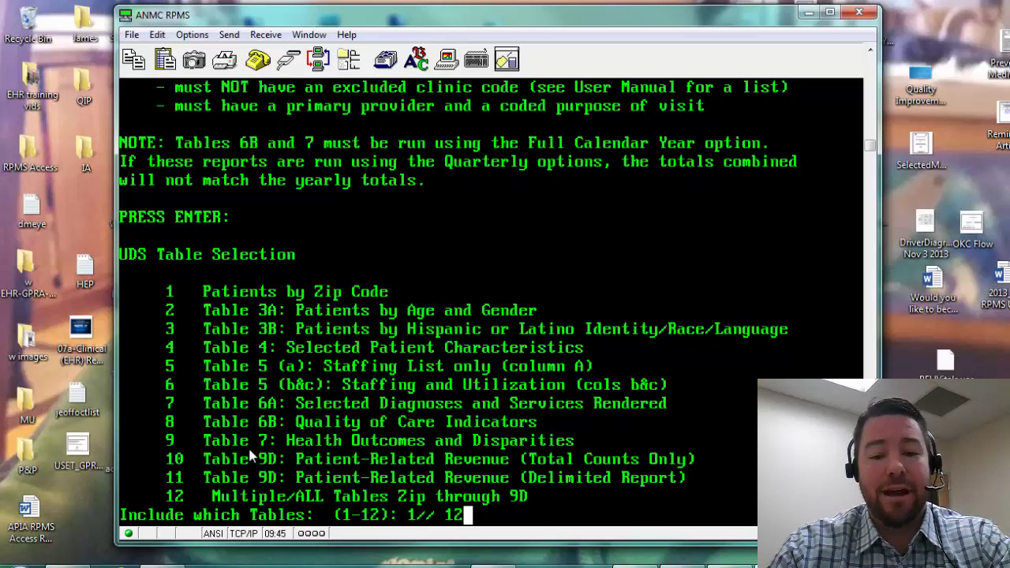
pyautogui.press('Return')
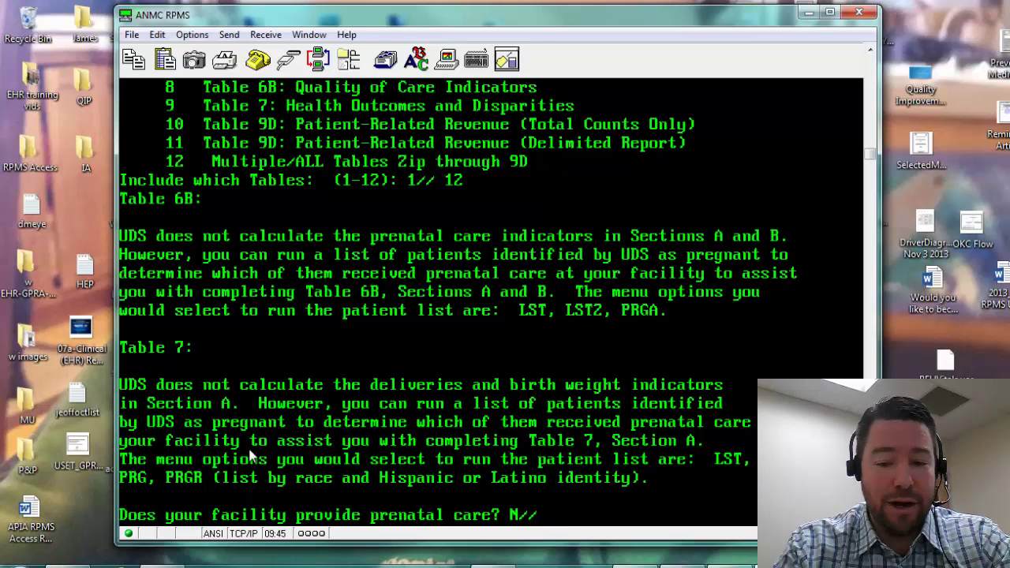
# Step: Answer YES to prenatal care, pick St. Paul Health Center as the site, and pass the taxonomy check
pyautogui.write('y')
pyautogui.press('Return')
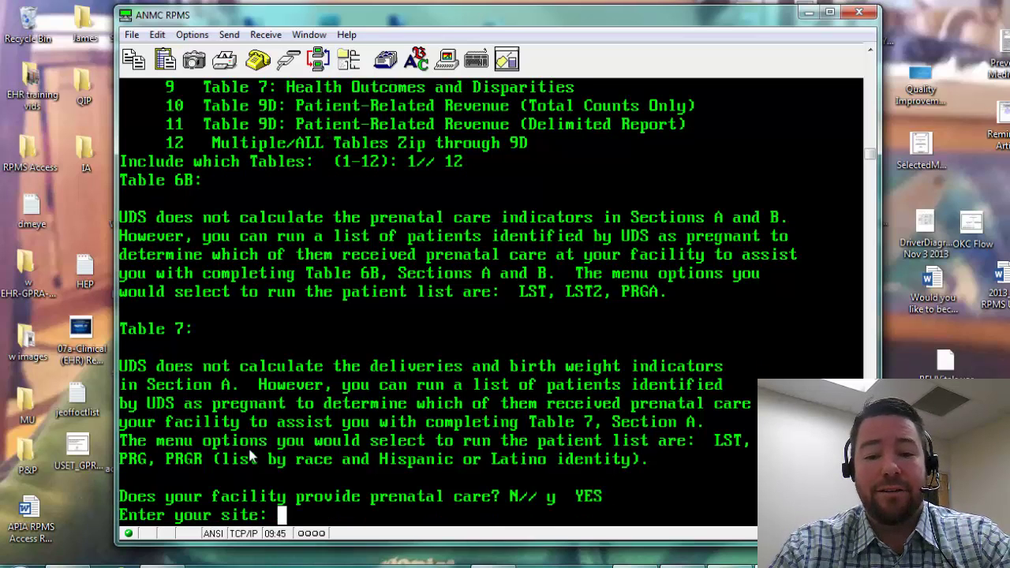
pyautogui.write('St. ')
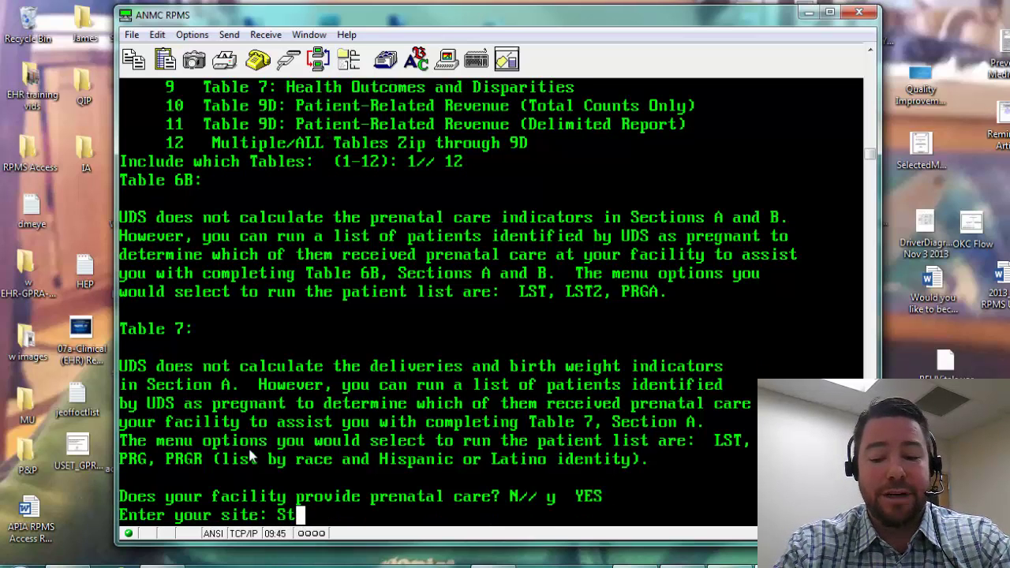
pyautogui.write('paul')
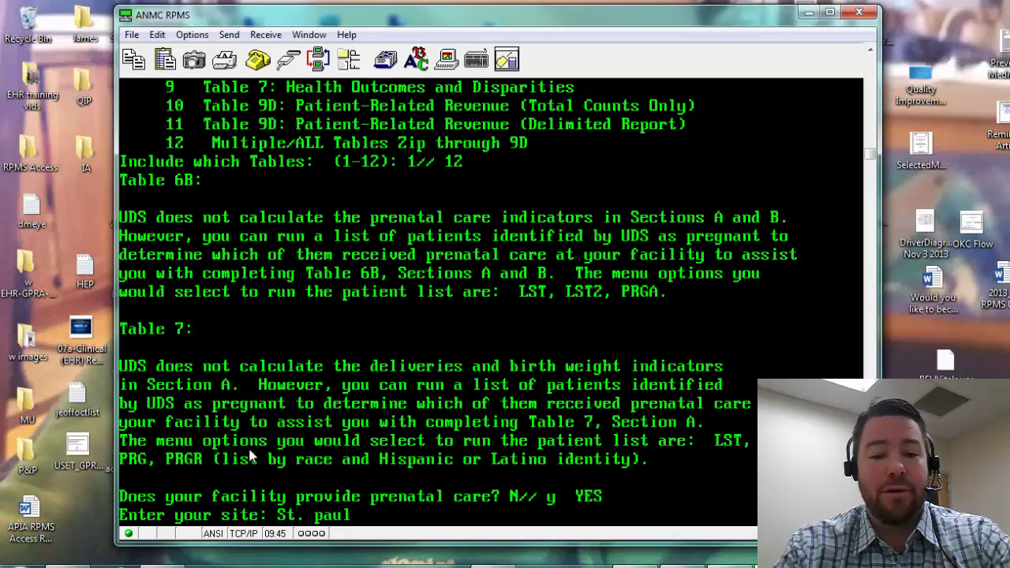
pyautogui.press('Return')
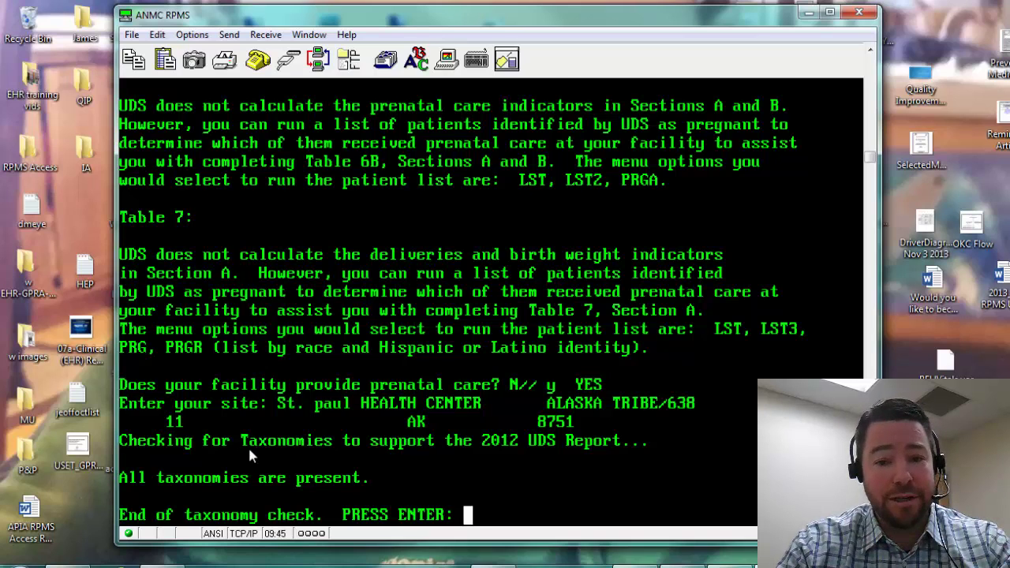
pyautogui.press('Return')
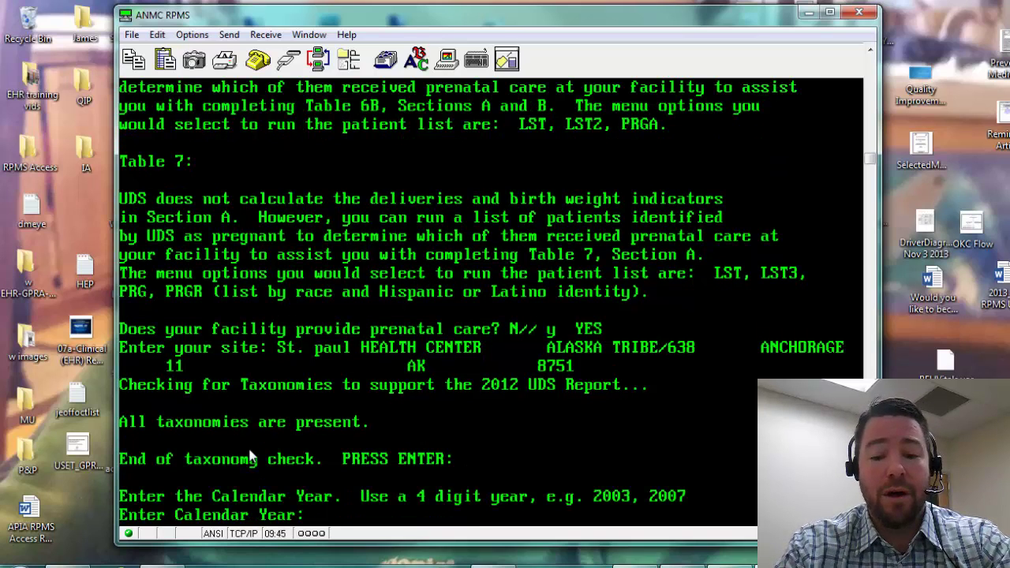
# Step: Set calendar year 2013, full-year period, and Indian/Alaskan Native as the beneficiary population
pyautogui.write('2014')
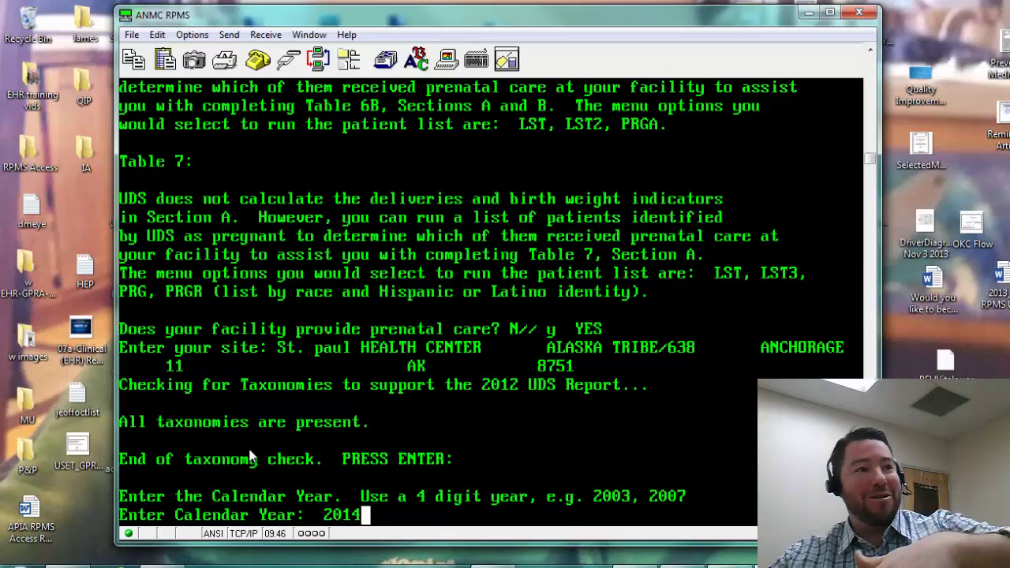
pyautogui.press('BackSpace')
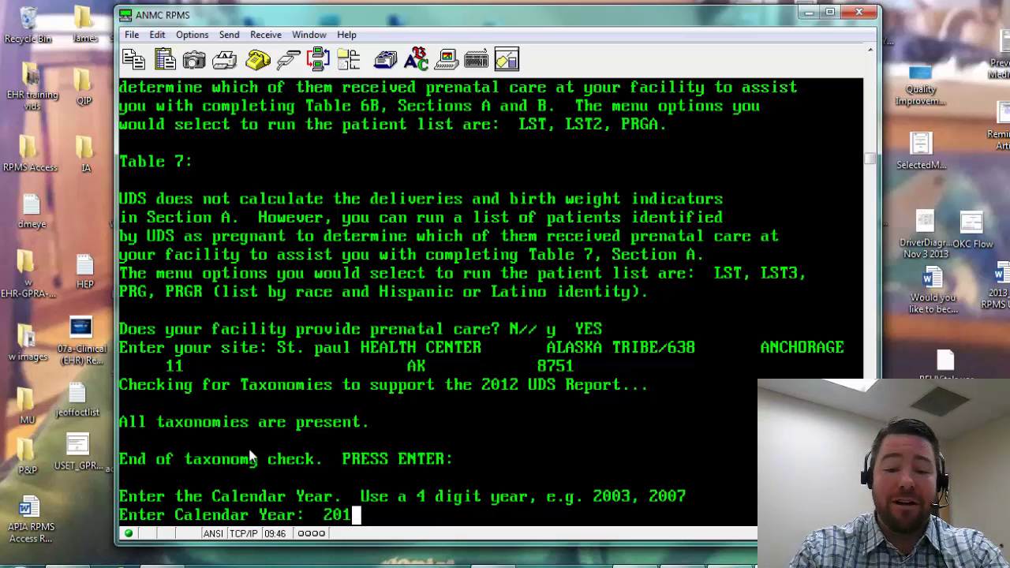
pyautogui.write('3')
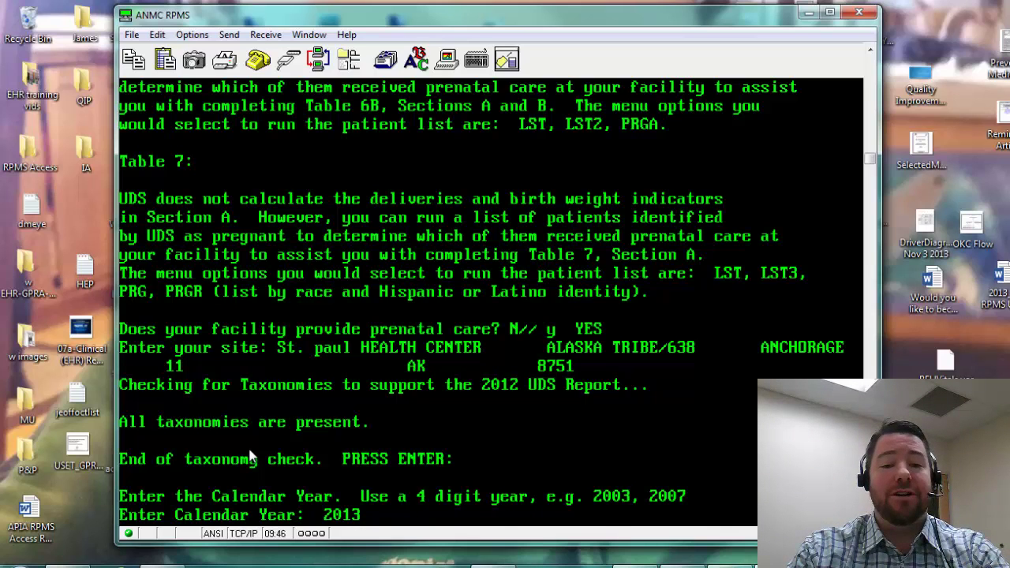
pyautogui.press('Return')
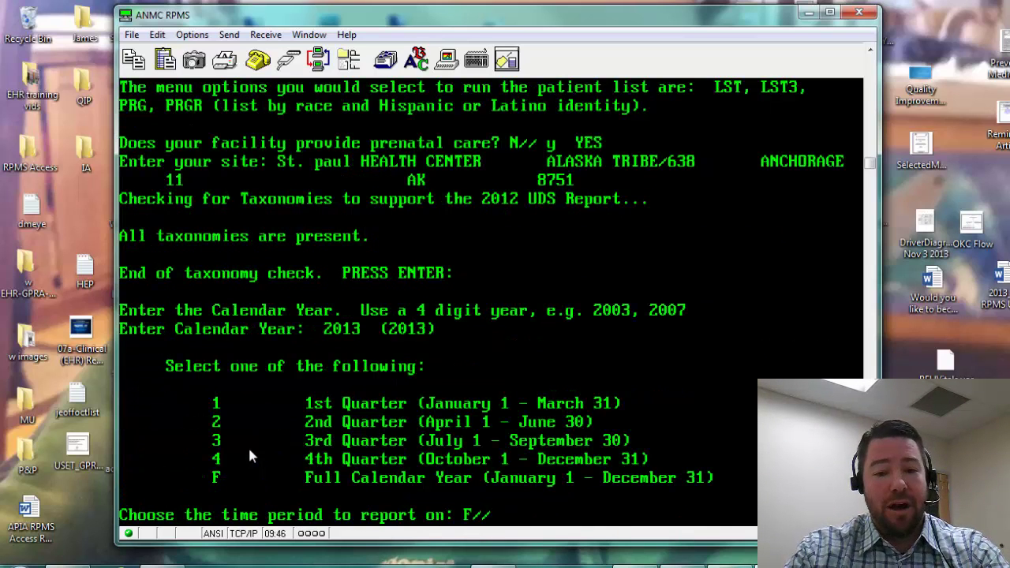
pyautogui.press('Return')
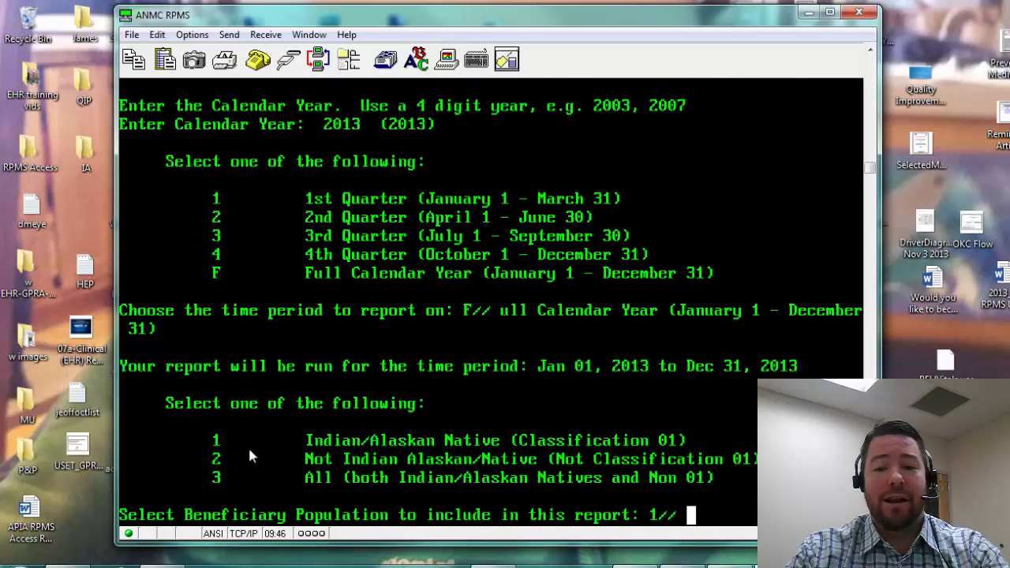
pyautogui.press('Return')
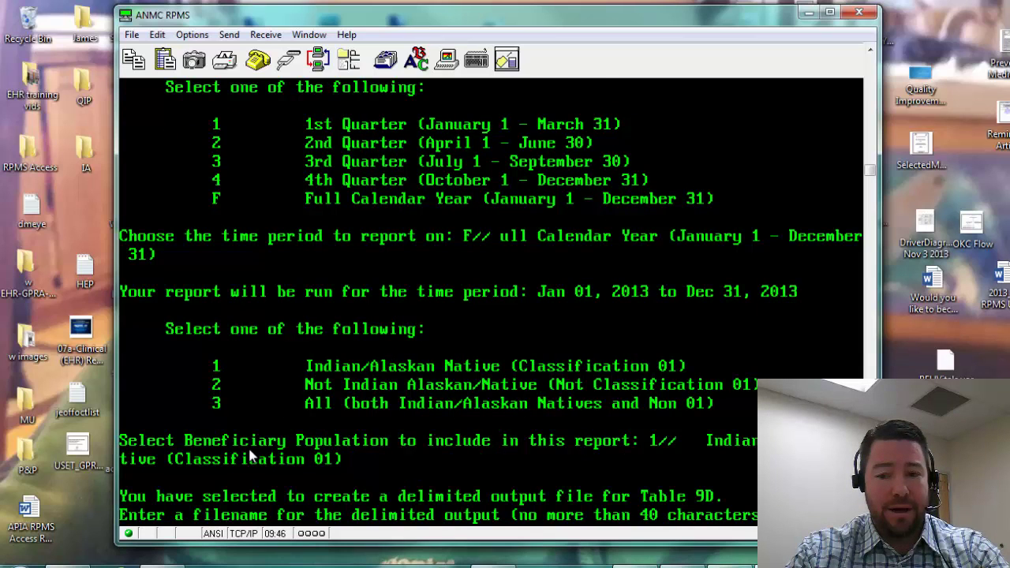
# Step: Name the Table 9D delimited output file james13 in /usr/spool/uucppublic
pyautogui.press('Return')
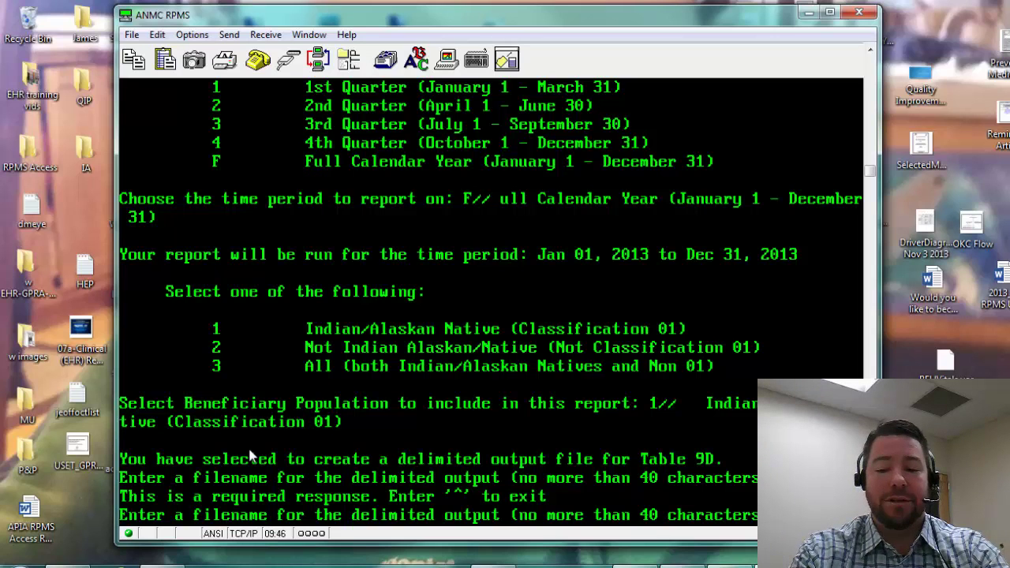
pyautogui.press('Return')
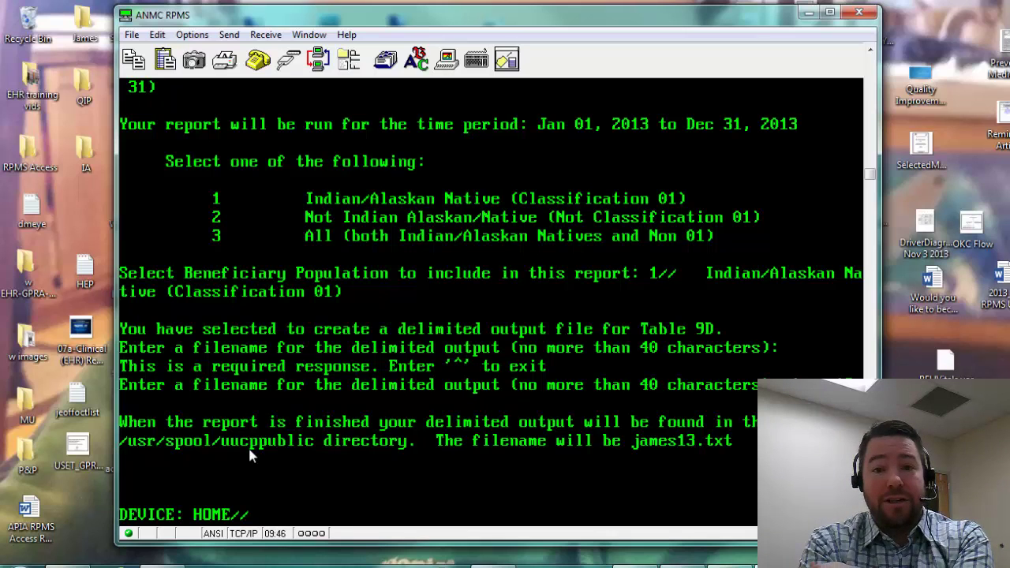
# Step: Start session logging to james13.txt on the Desktop
pyautogui.click(131, 34)
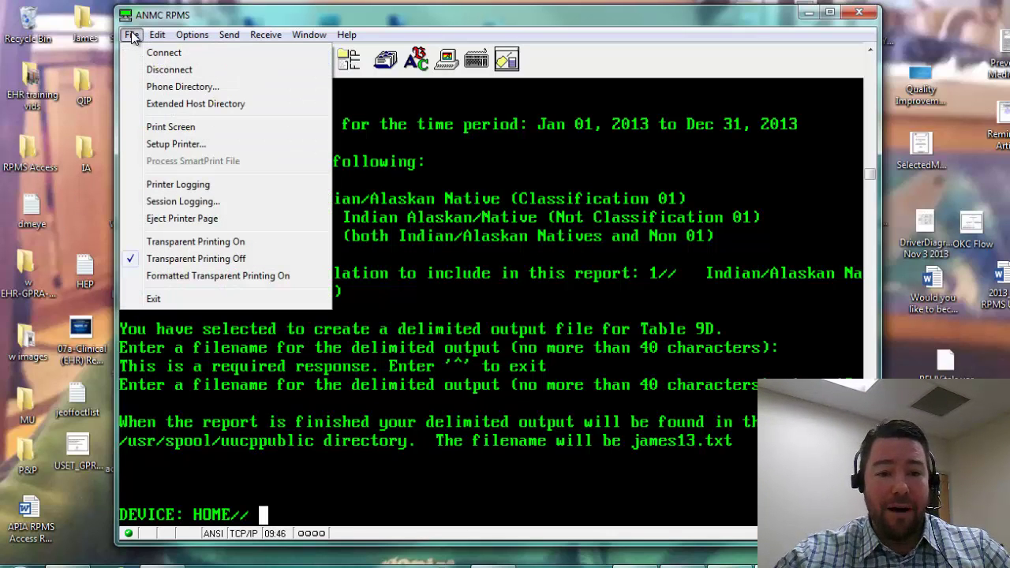
pyautogui.click(134, 201)
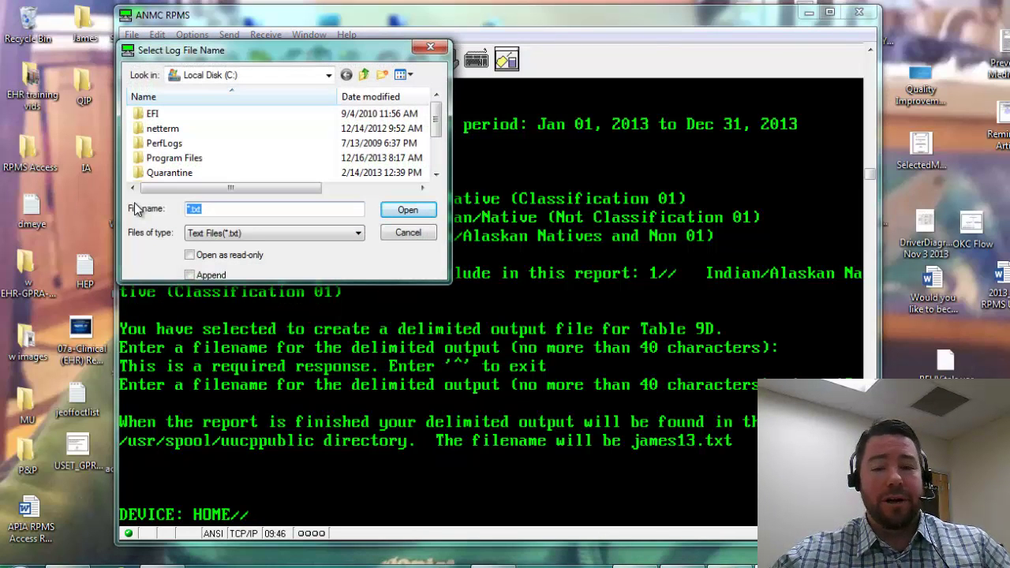
pyautogui.click(331, 77)
pyautogui.click(243, 94)
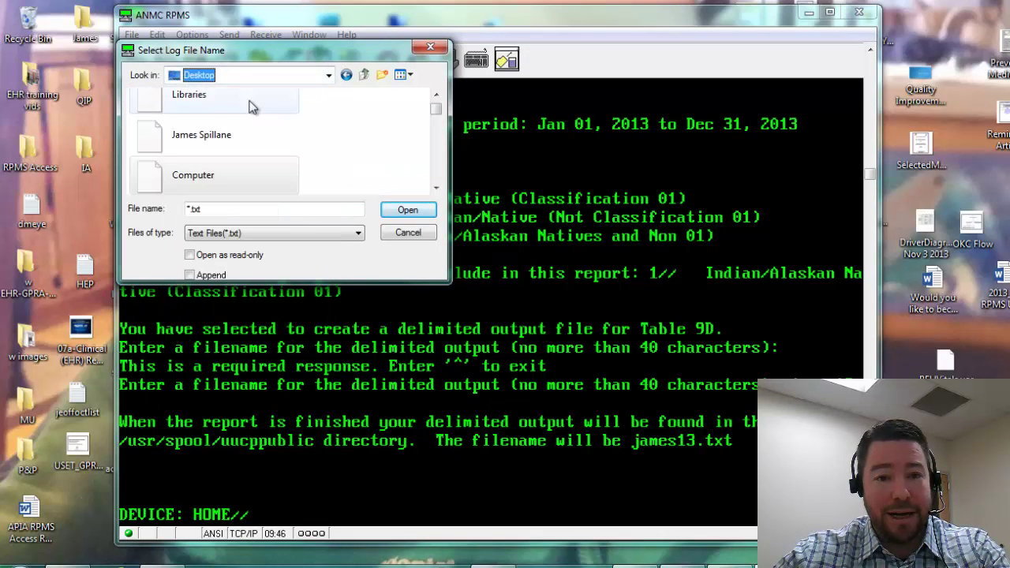
pyautogui.click(209, 208)
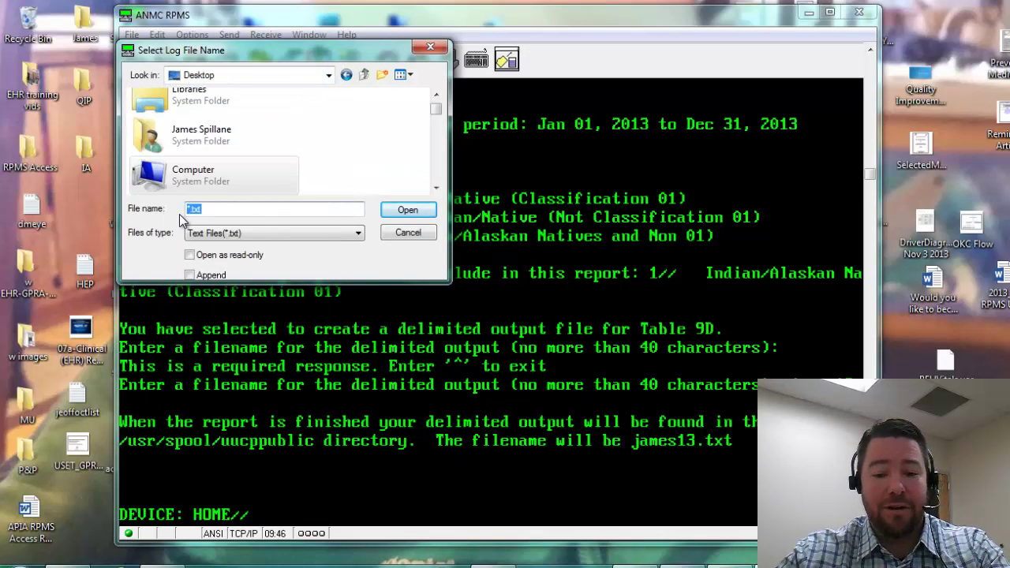
pyautogui.write('james')
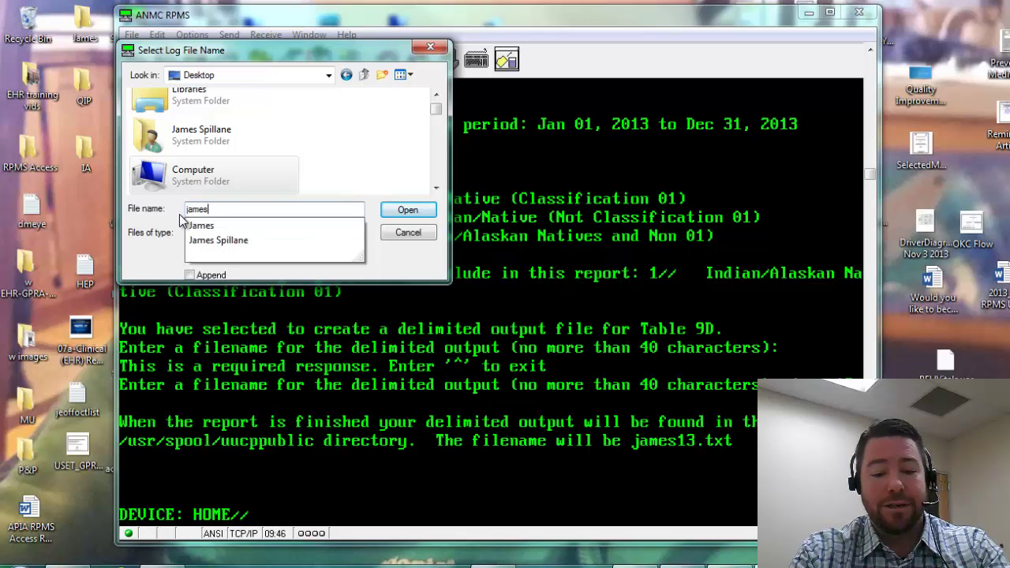
pyautogui.write('13.txt')
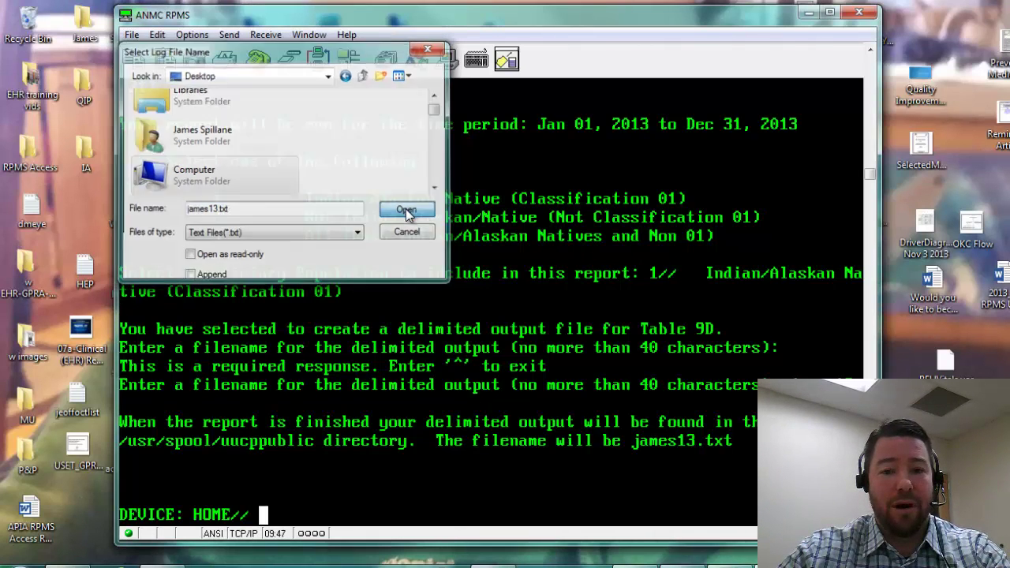
pyautogui.click(406, 209)
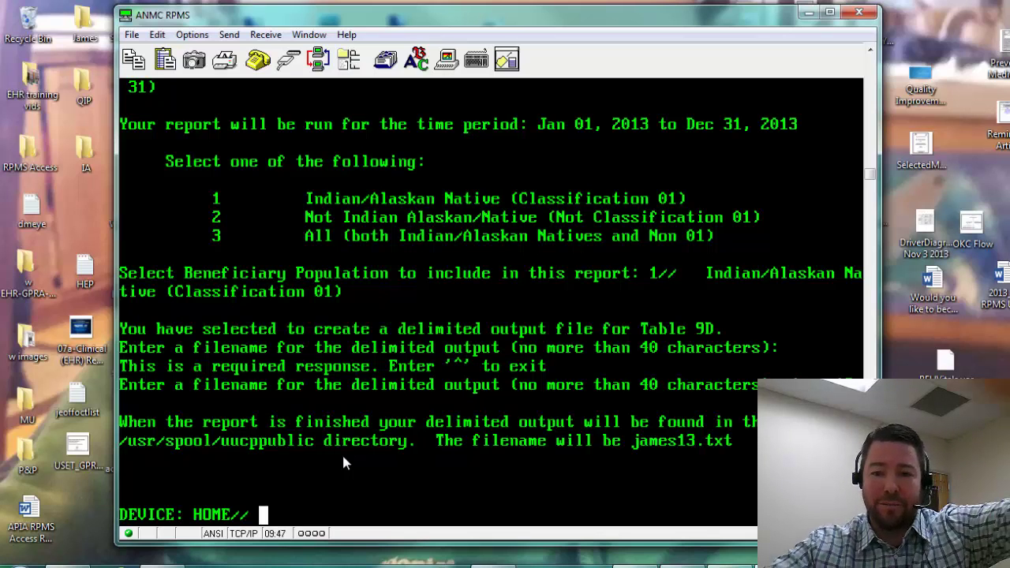
# Step: Send the report to HOME with a 999-line page length (;;999) and the default 80-column right margin
pyautogui.write(';;999')
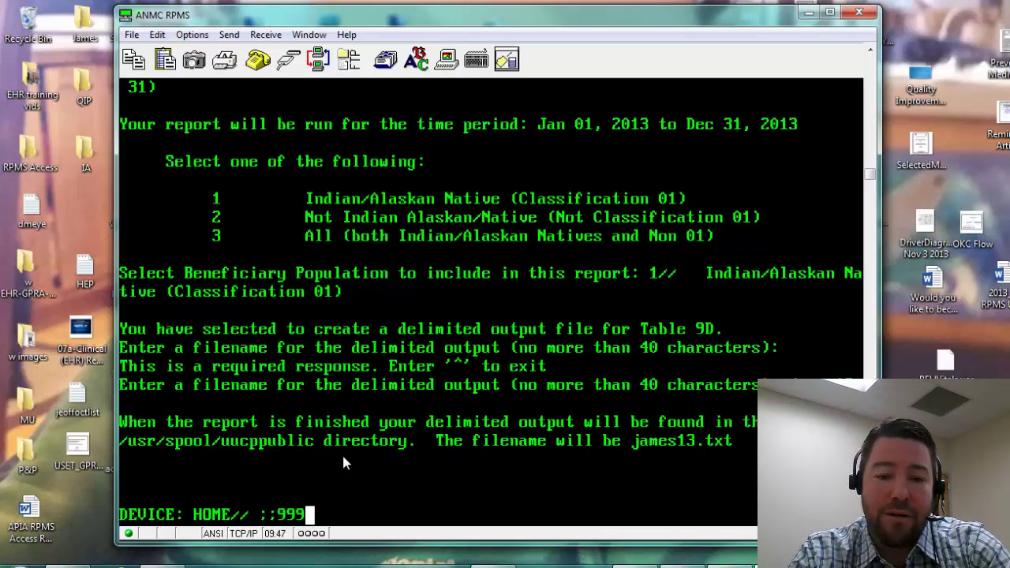
pyautogui.press('Return')
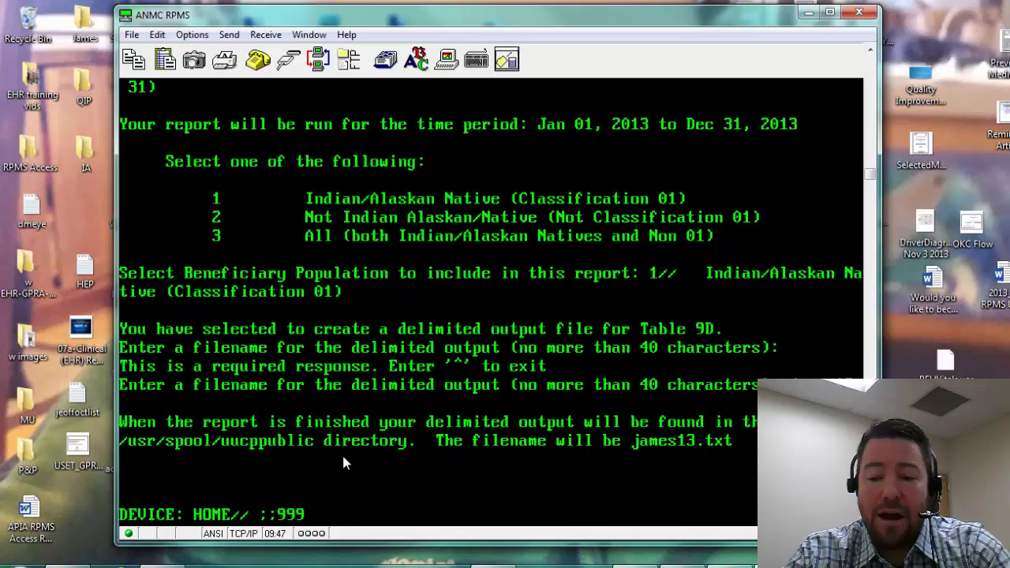
pyautogui.press('Return')
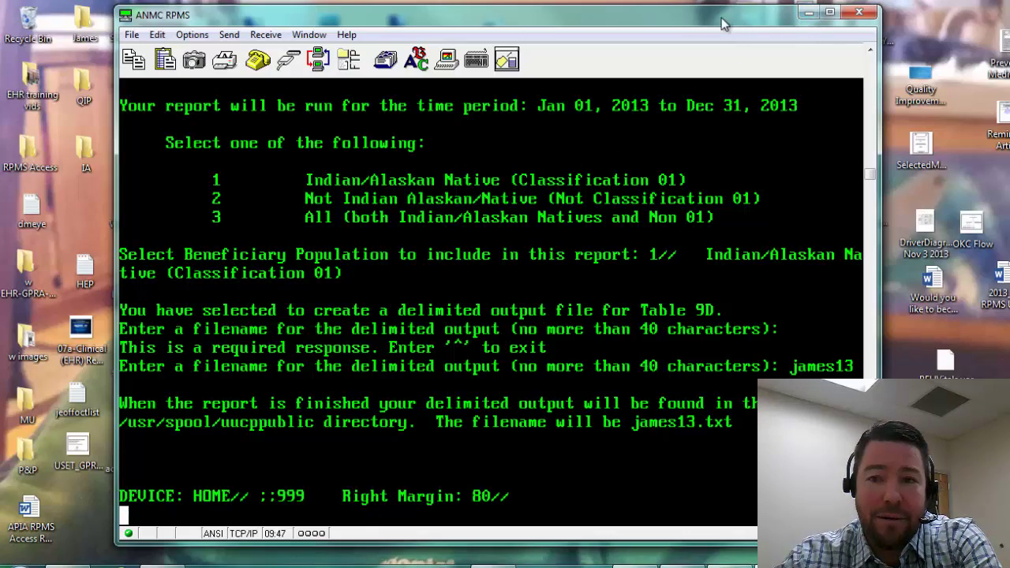
pyautogui.moveTo(724, 23); pyautogui.dragTo(981, 37)
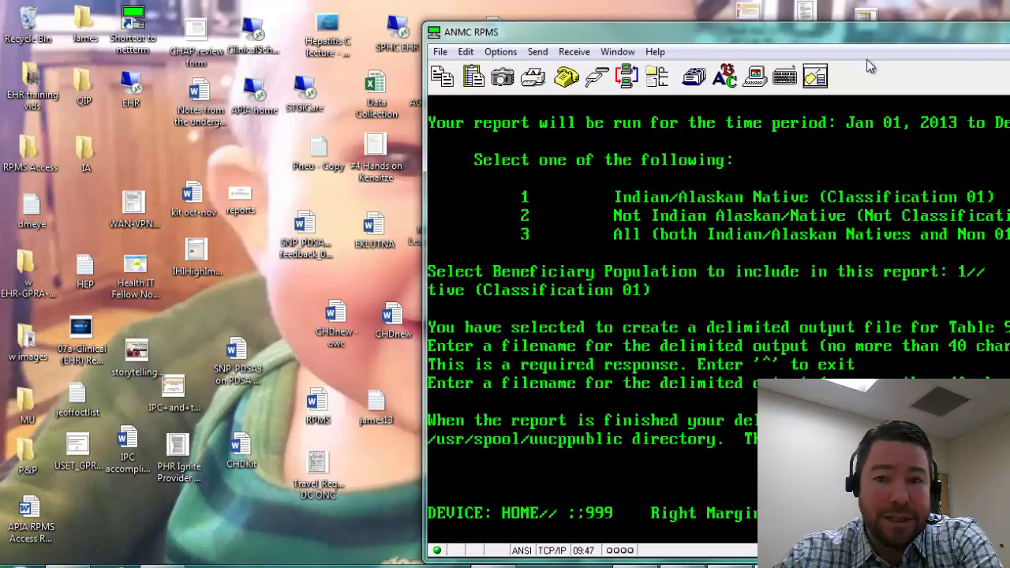
pyautogui.moveTo(819, 36); pyautogui.dragTo(564, 20)
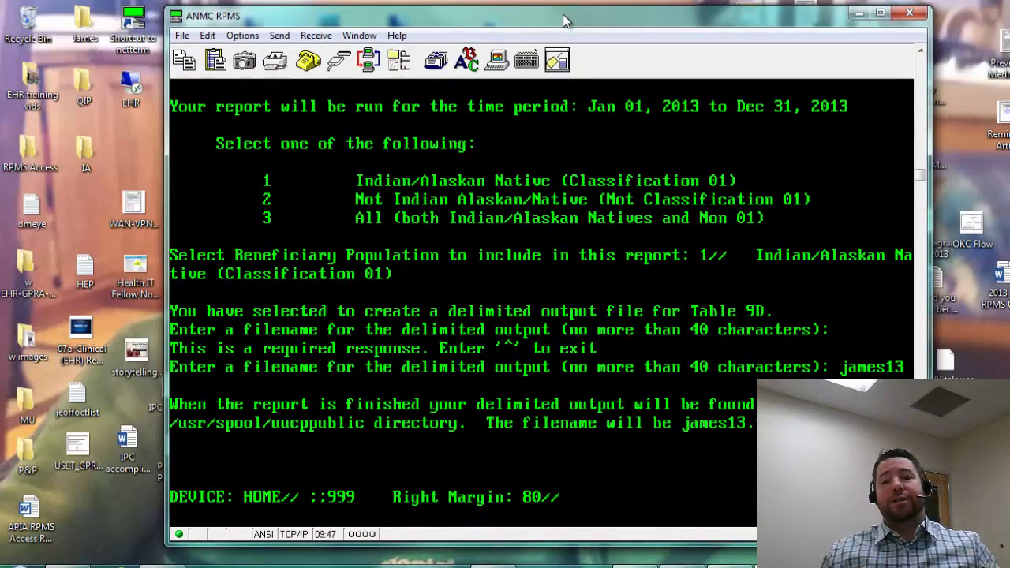